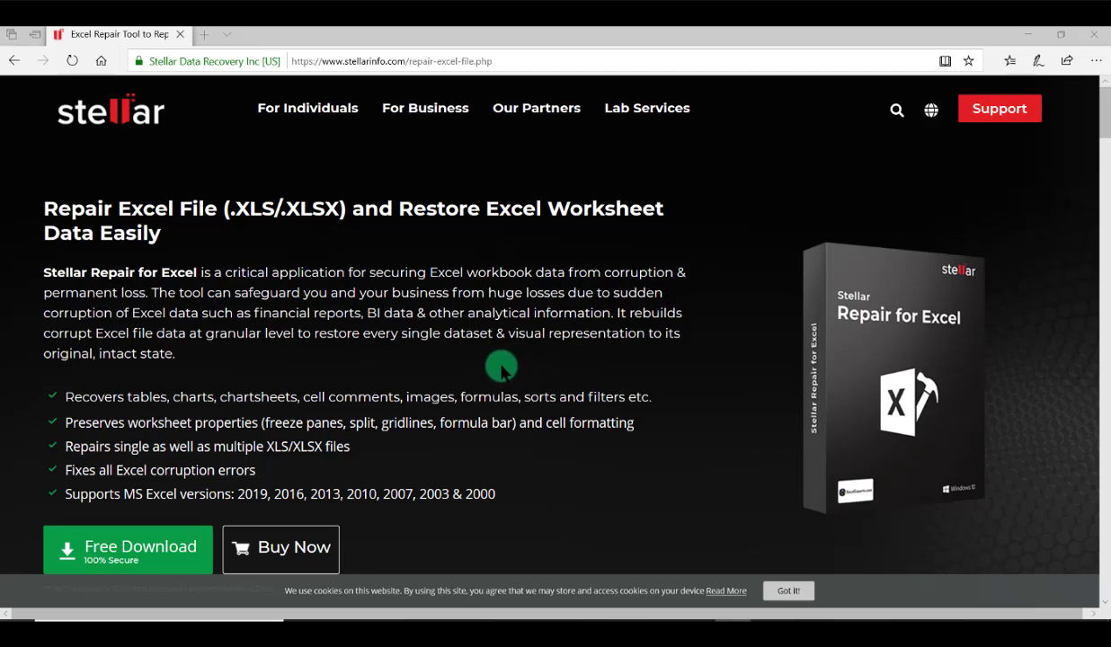
- Launch Stellar Repair for Excel from the desktop and dismiss the engineering-formulas notice
{"action": "left_click", "coordinate": [1029, 37]}
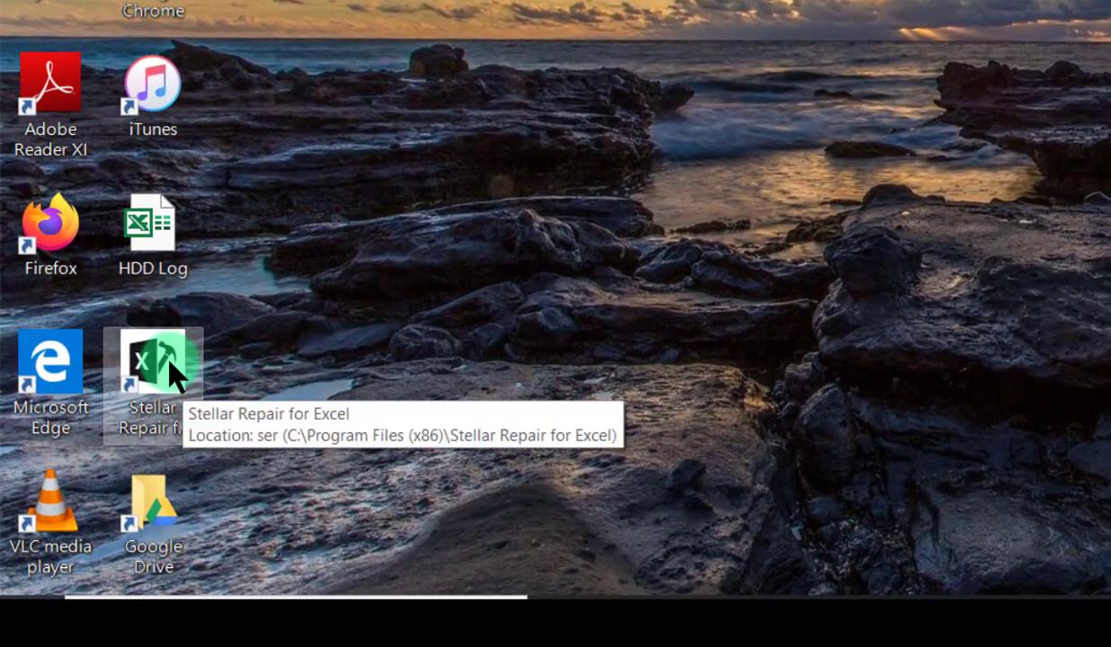
{"action": "double_click", "coordinate": [185, 409]}
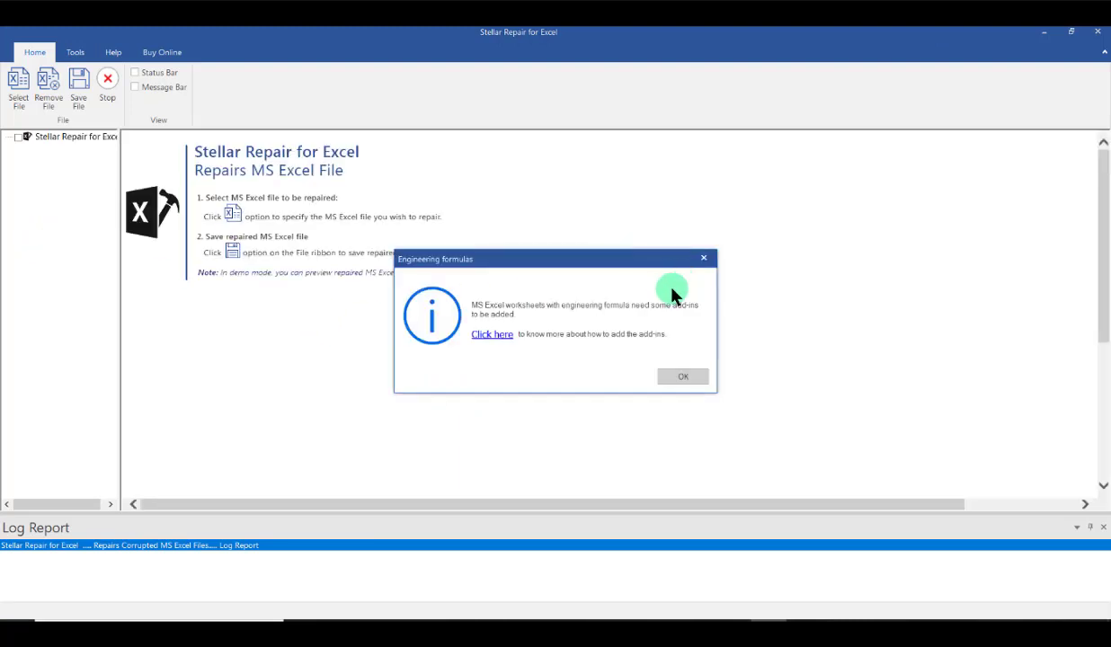
{"action": "left_click", "coordinate": [694, 381]}
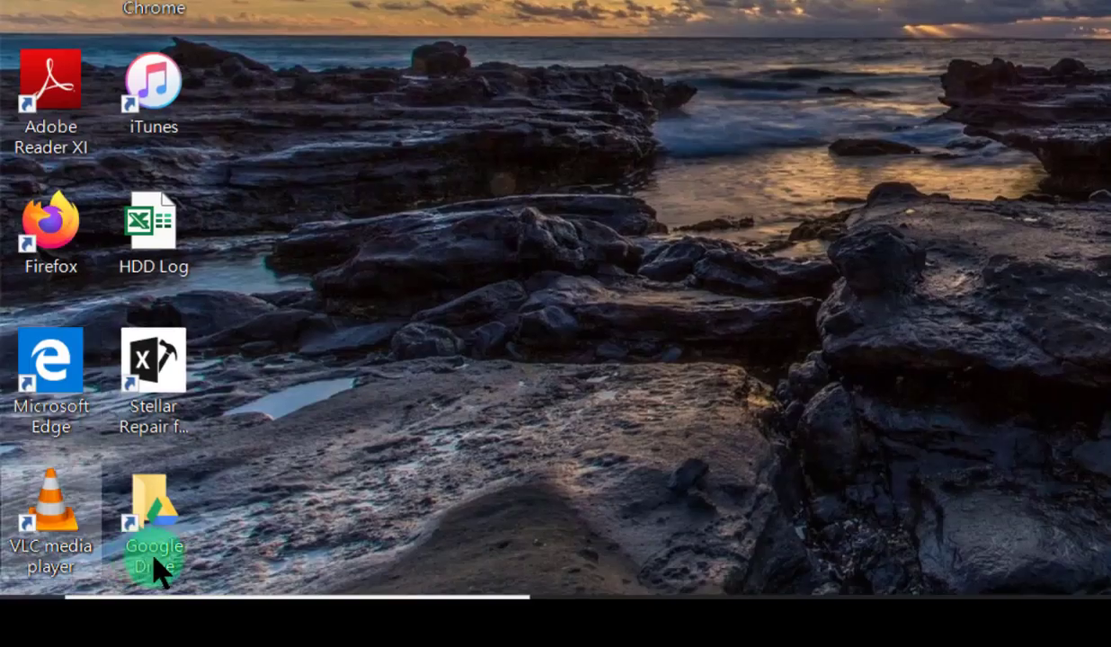
{"action": "double_click", "coordinate": [183, 428]}
{"action": "left_click", "coordinate": [189, 241]}
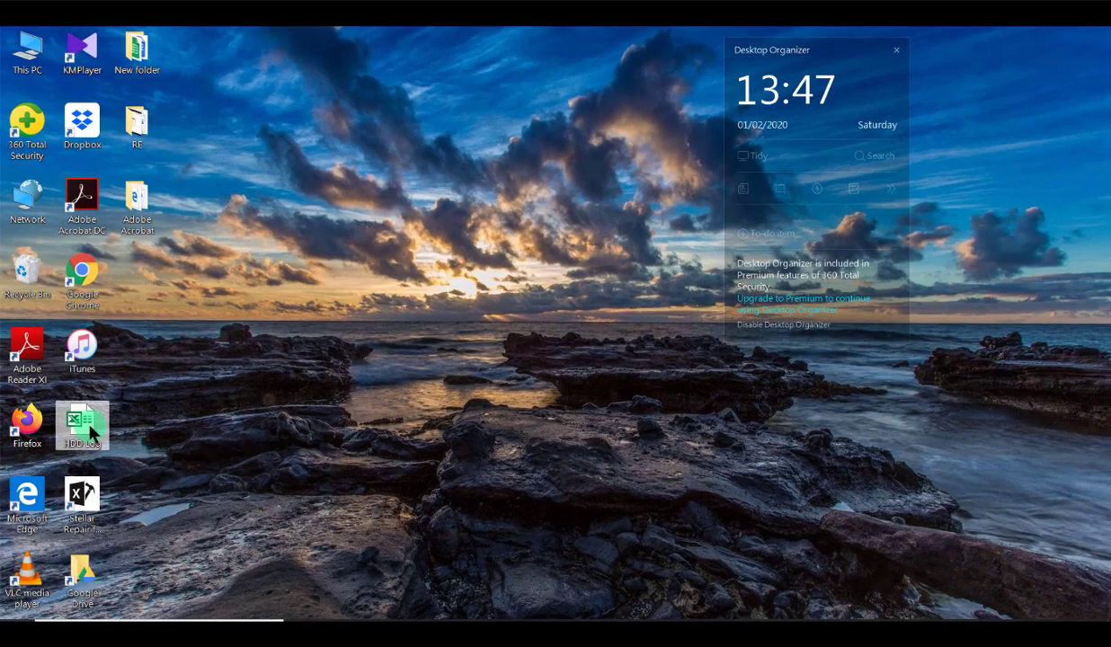
{"action": "double_click", "coordinate": [90, 430]}
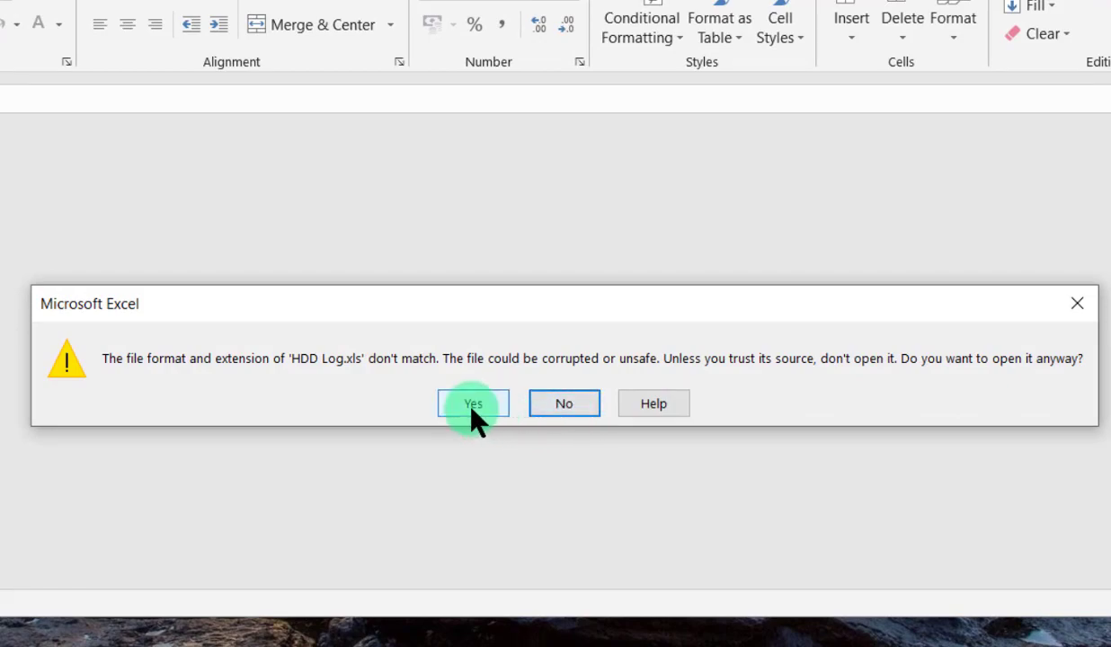
{"action": "left_click", "coordinate": [471, 406]}
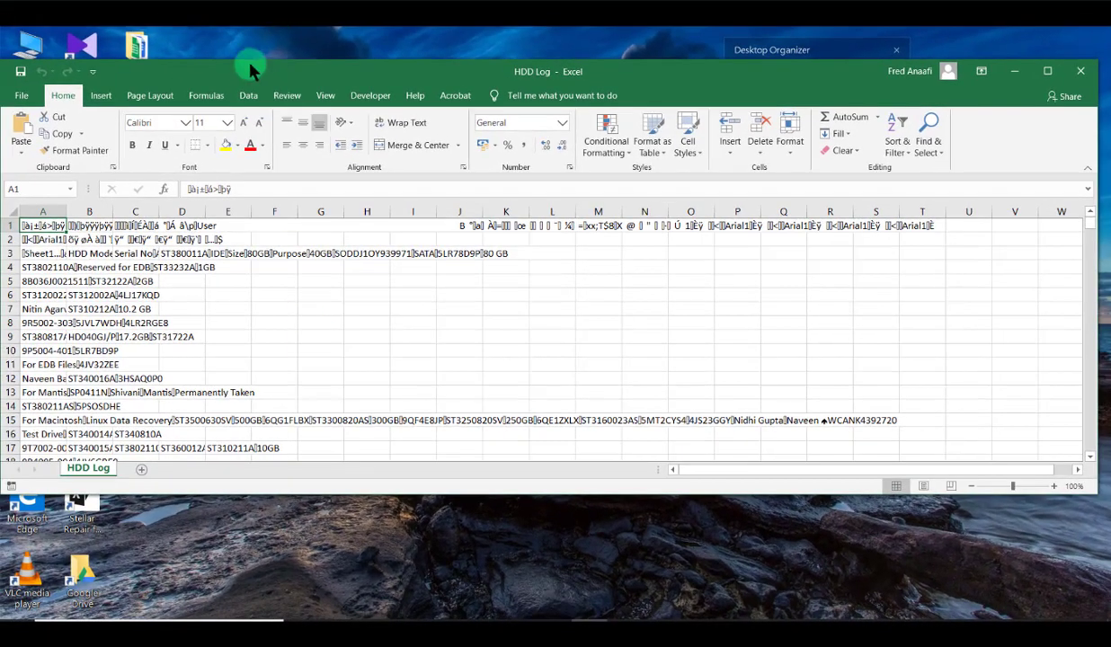
{"action": "double_click", "coordinate": [288, 80]}
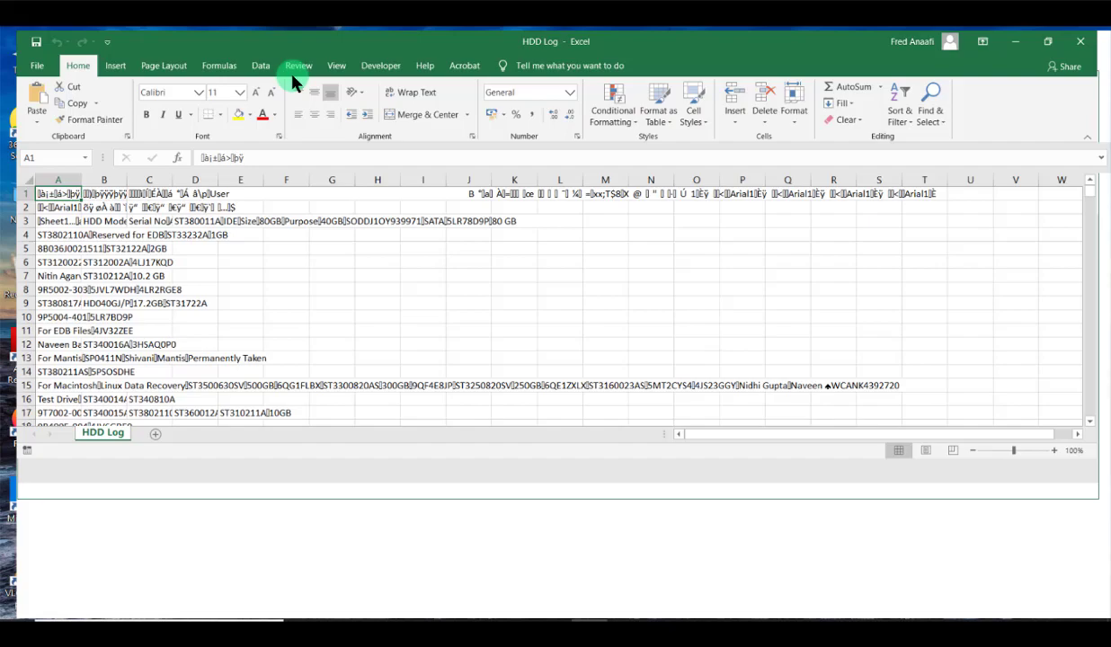
{"action": "scroll", "coordinate": [223, 310], "scroll_direction": "down", "scroll_amount": 2}
{"action": "scroll", "coordinate": [226, 319], "scroll_direction": "down", "scroll_amount": 1}
{"action": "scroll", "coordinate": [227, 377], "scroll_direction": "down", "scroll_amount": 2}
{"action": "scroll", "coordinate": [227, 436], "scroll_direction": "up", "scroll_amount": 3}
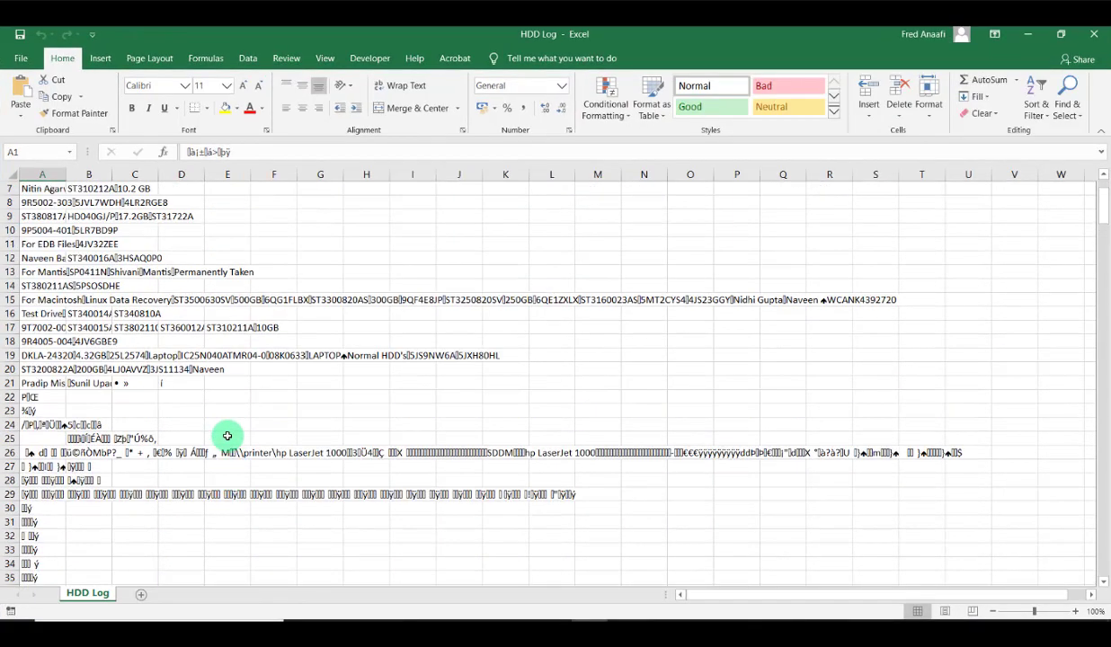
{"action": "scroll", "coordinate": [227, 436], "scroll_direction": "up", "scroll_amount": 2}
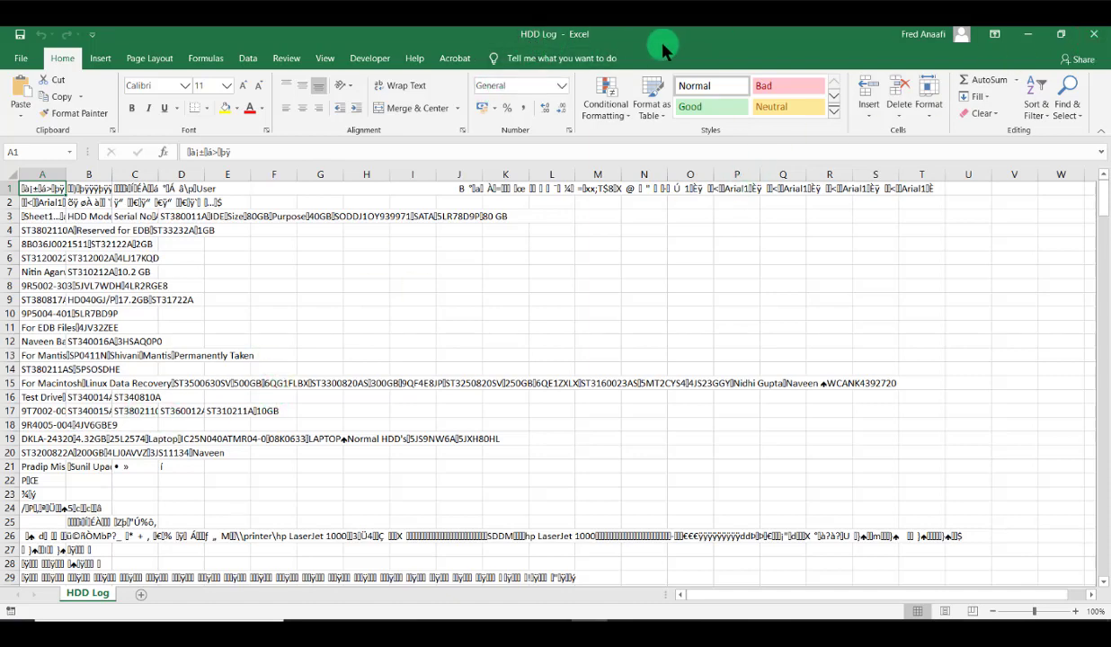
{"action": "left_click", "coordinate": [1090, 33]}
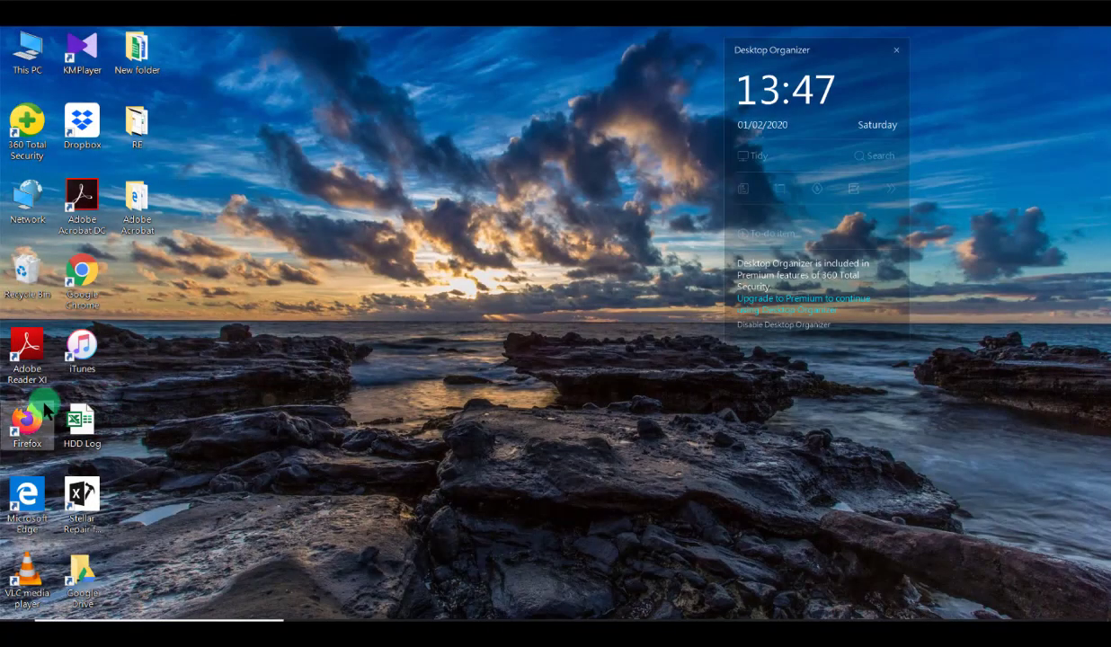
- Choose HDD Log.xls on the Desktop as the corrupted file to repair
{"action": "mouse_move", "coordinate": [729, 610]}
{"action": "left_click", "coordinate": [737, 600]}
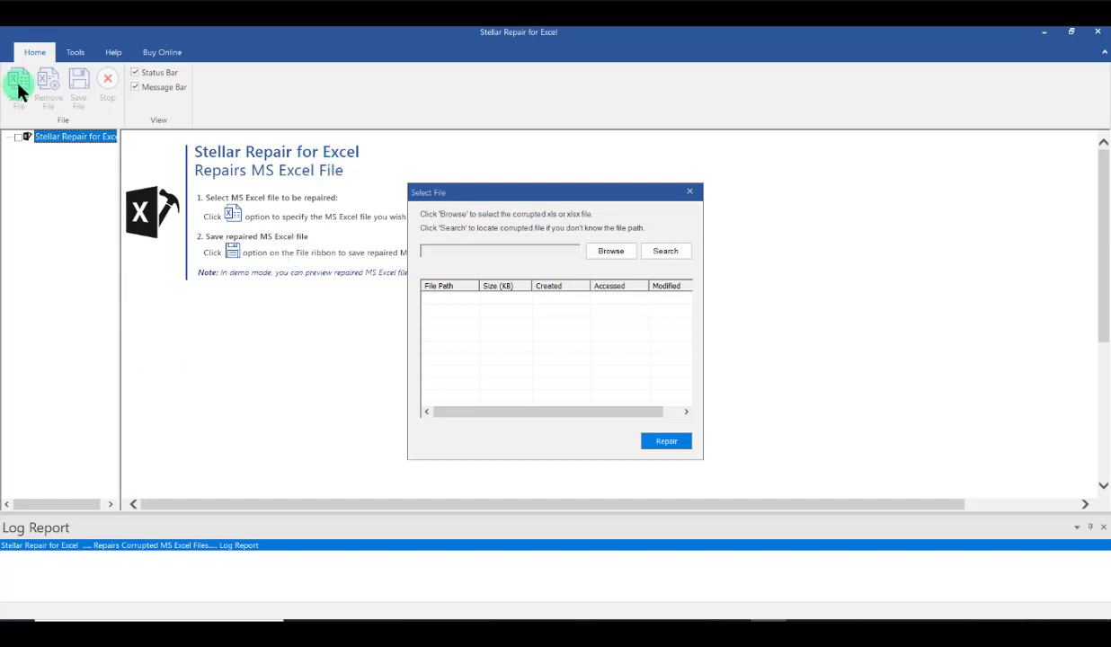
{"action": "left_click_drag", "start_coordinate": [565, 196], "coordinate": [545, 201]}
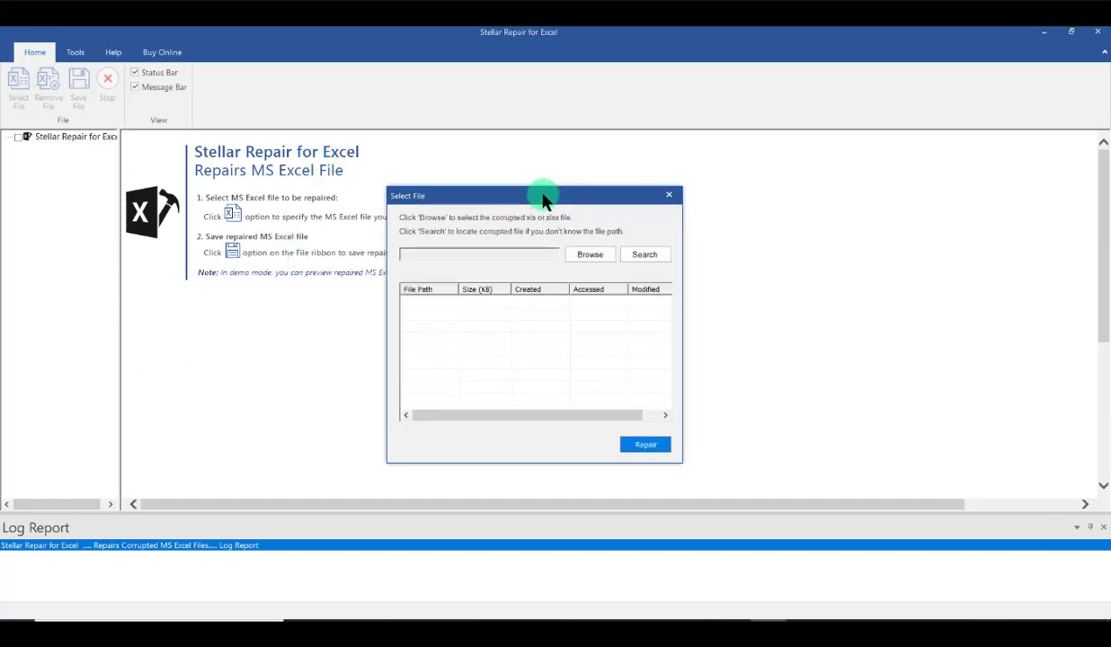
{"action": "key", "text": "Escape"}
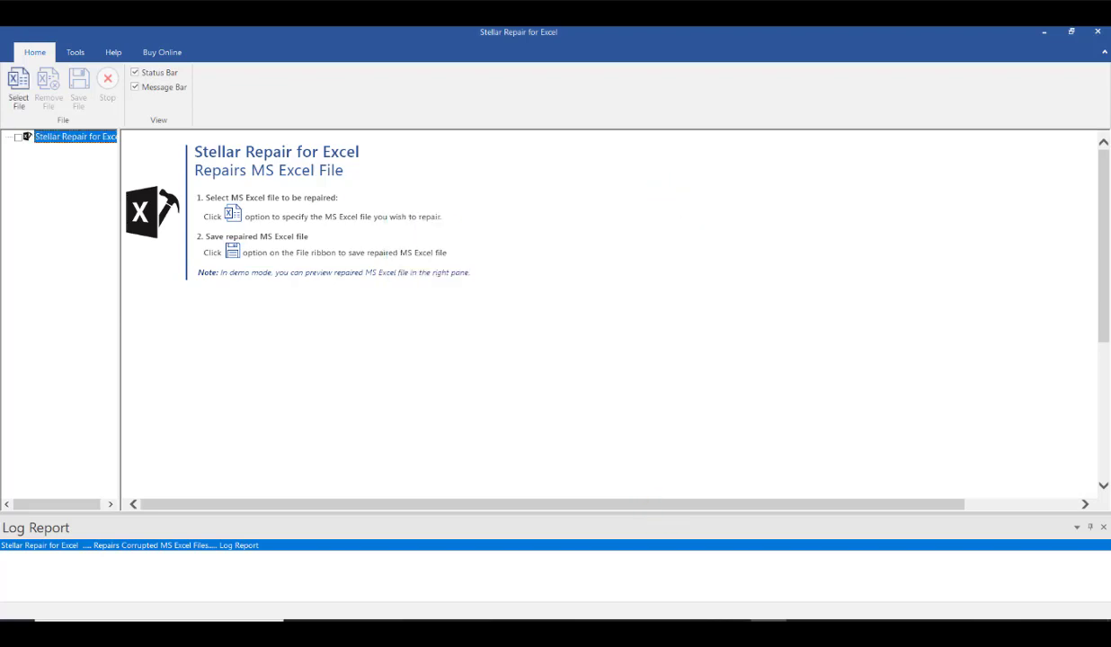
{"action": "left_click", "coordinate": [22, 86]}
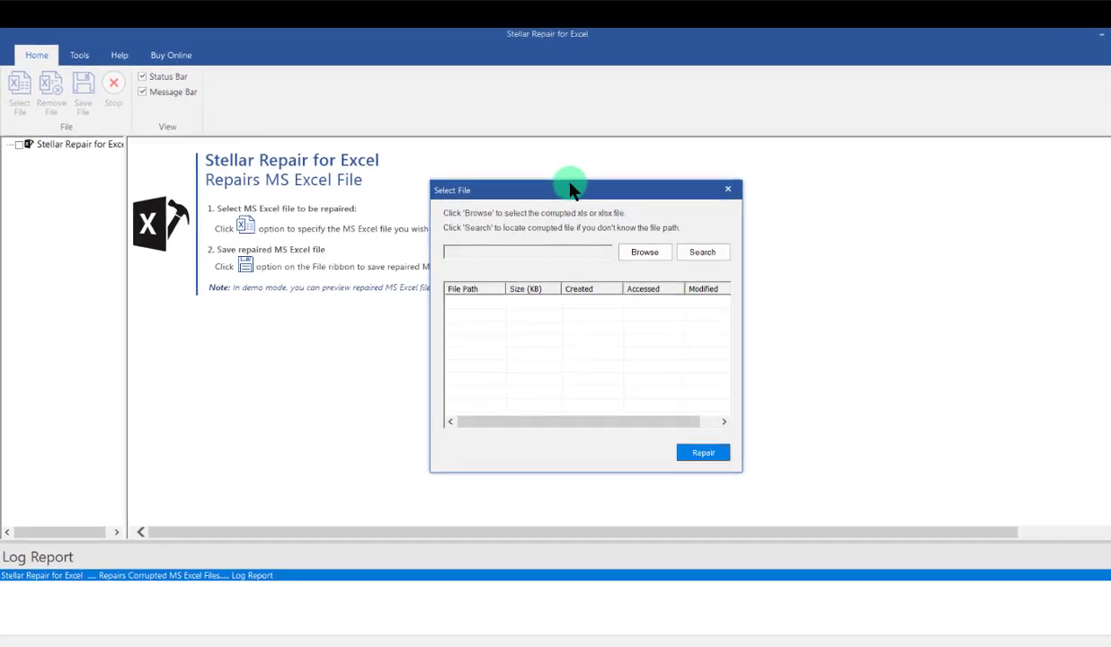
{"action": "left_click_drag", "start_coordinate": [572, 189], "coordinate": [572, 153]}
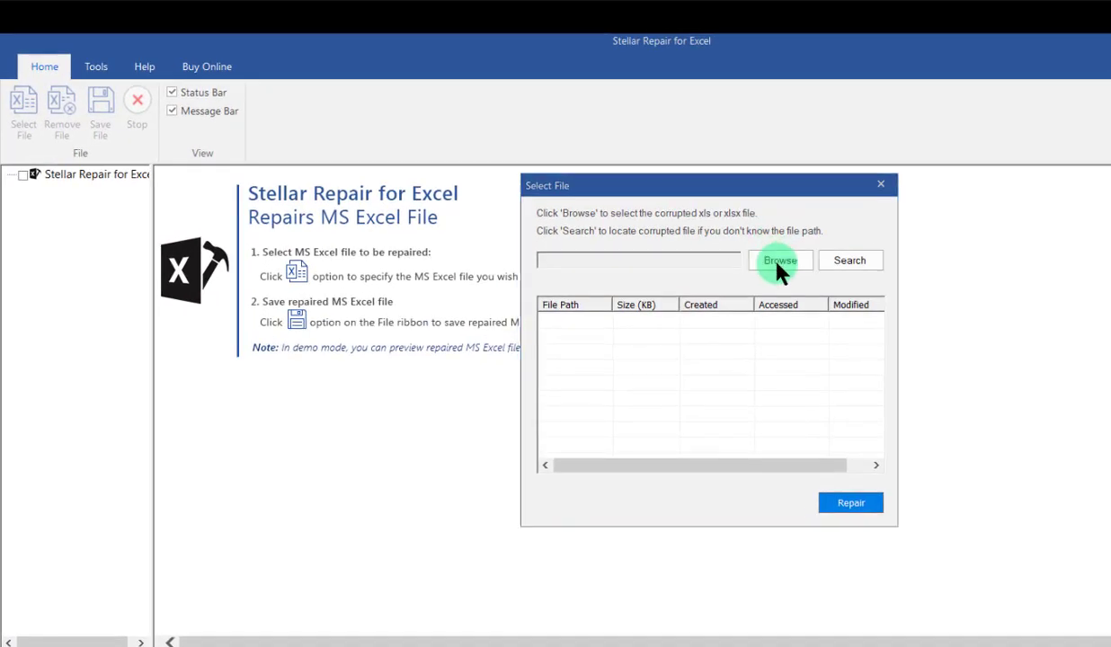
{"action": "left_click", "coordinate": [762, 268]}
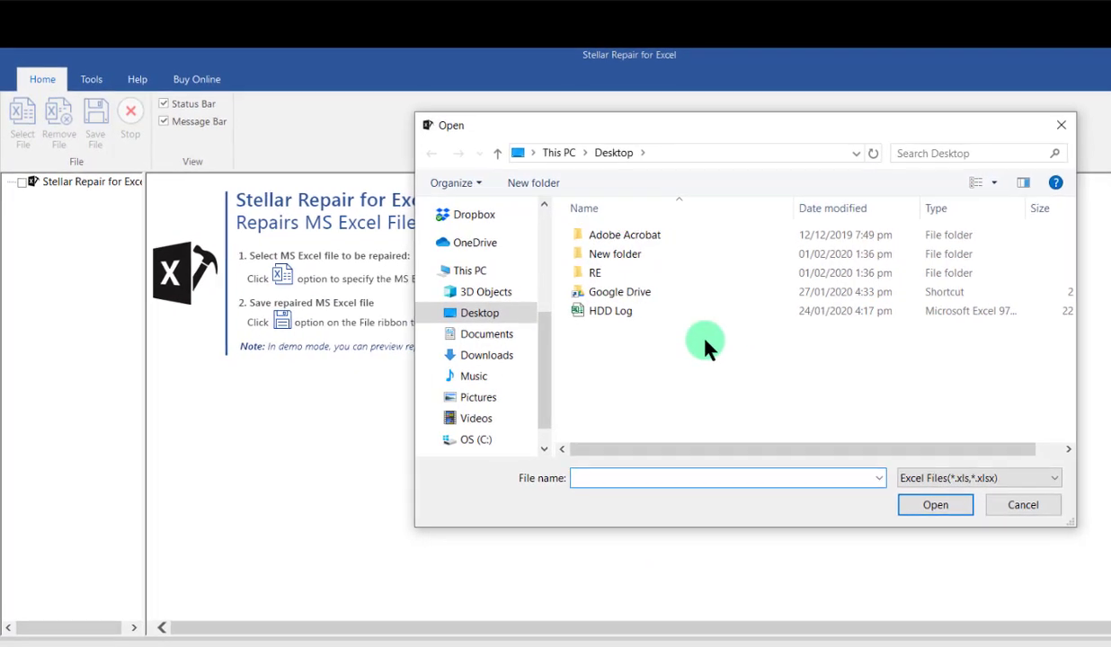
{"action": "left_click", "coordinate": [616, 316]}
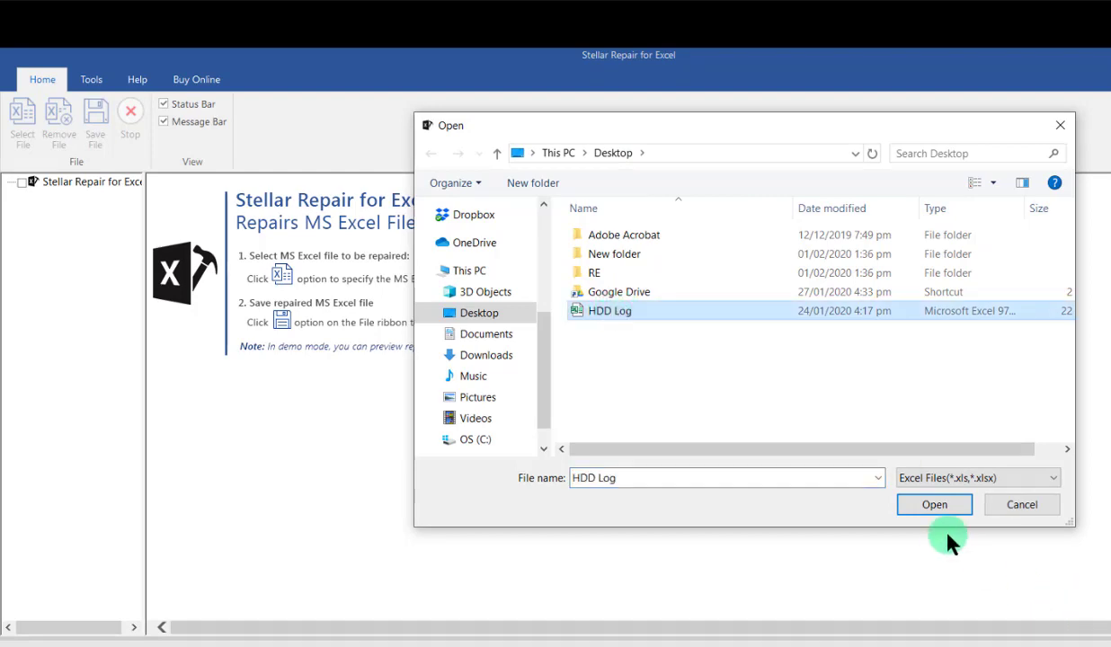
- Repair HDD Log.xls and preview its recovered hard-drive table
{"action": "left_click", "coordinate": [934, 505]}
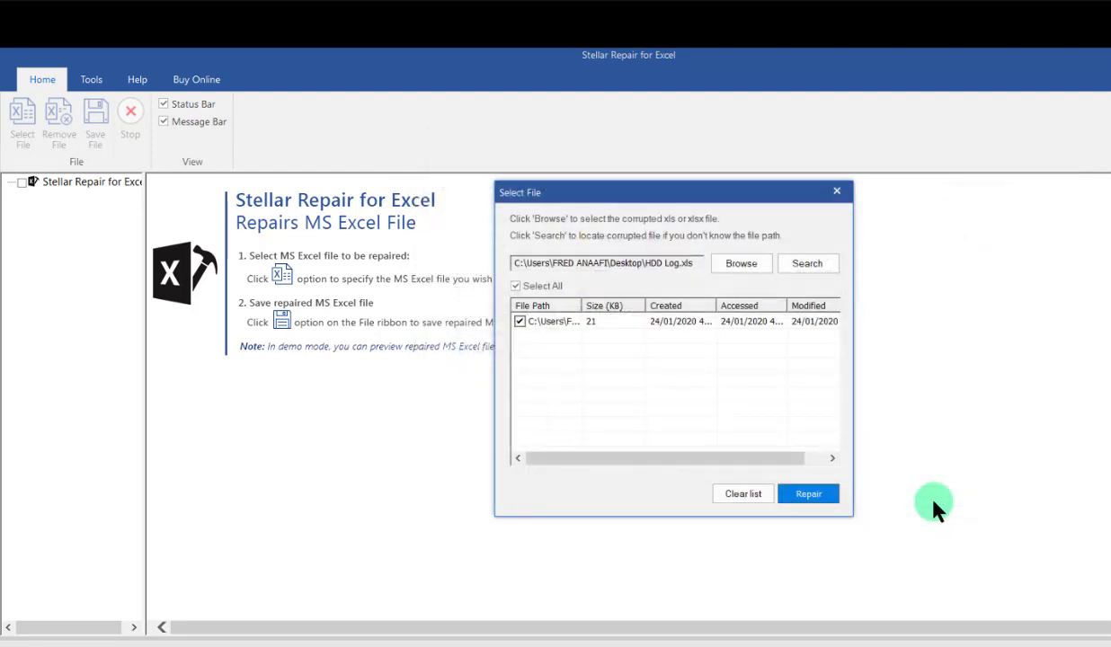
{"action": "left_click", "coordinate": [809, 495]}
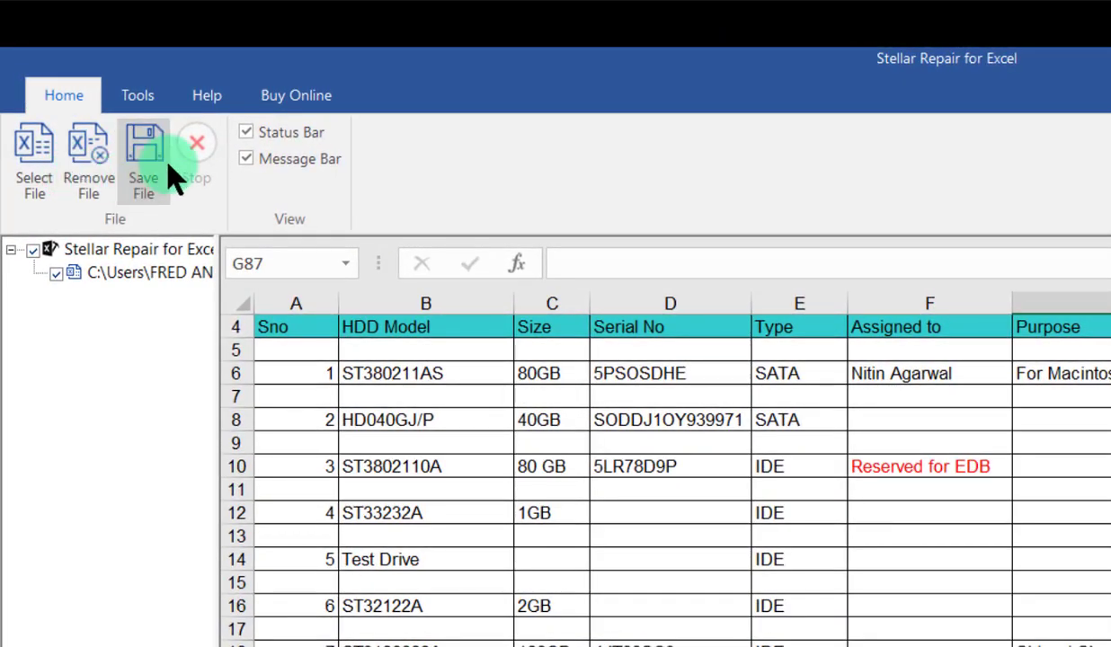
- Save the repaired workbook to a new folder location, the Desktop, as Repaired_1_HDD Log
{"action": "left_click", "coordinate": [144, 161]}
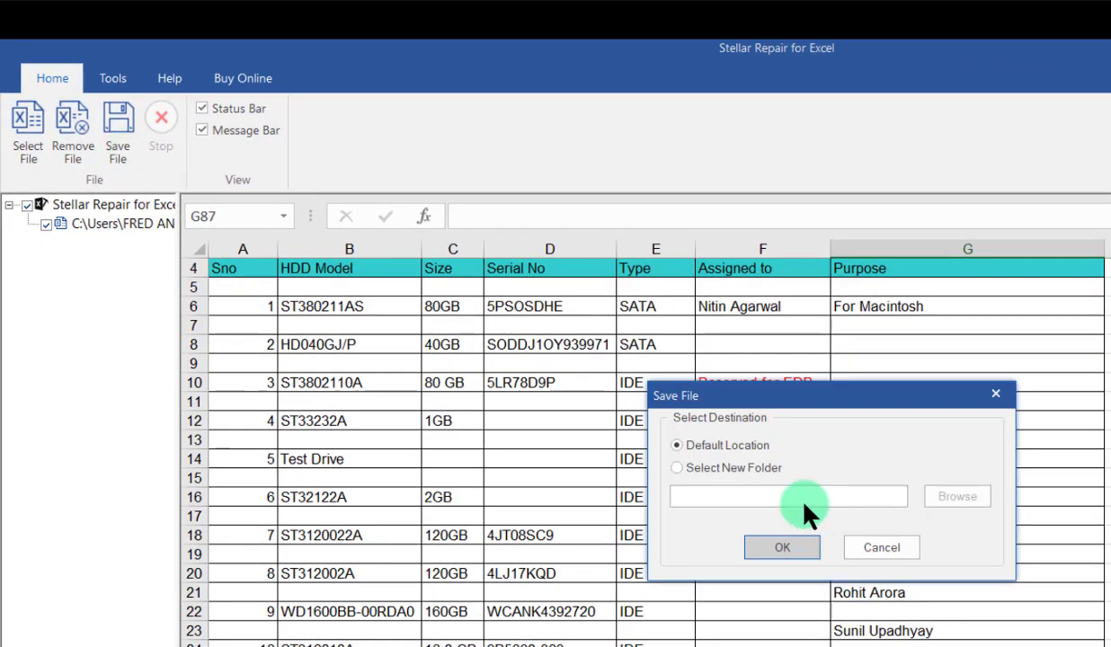
{"action": "left_click", "coordinate": [676, 468]}
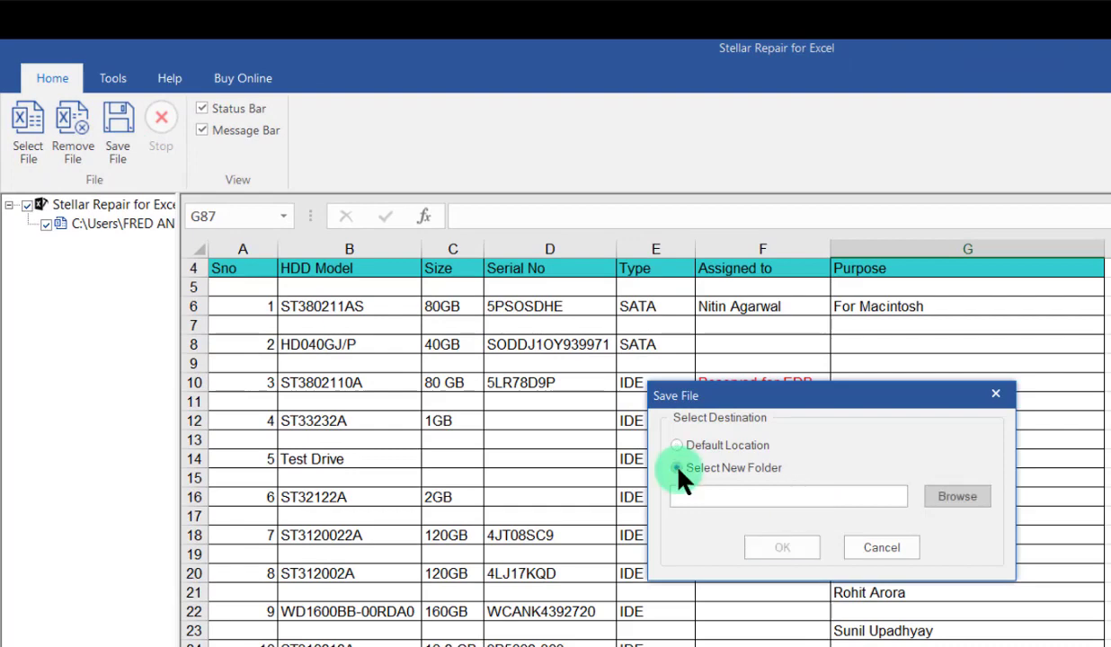
{"action": "left_click", "coordinate": [955, 503]}
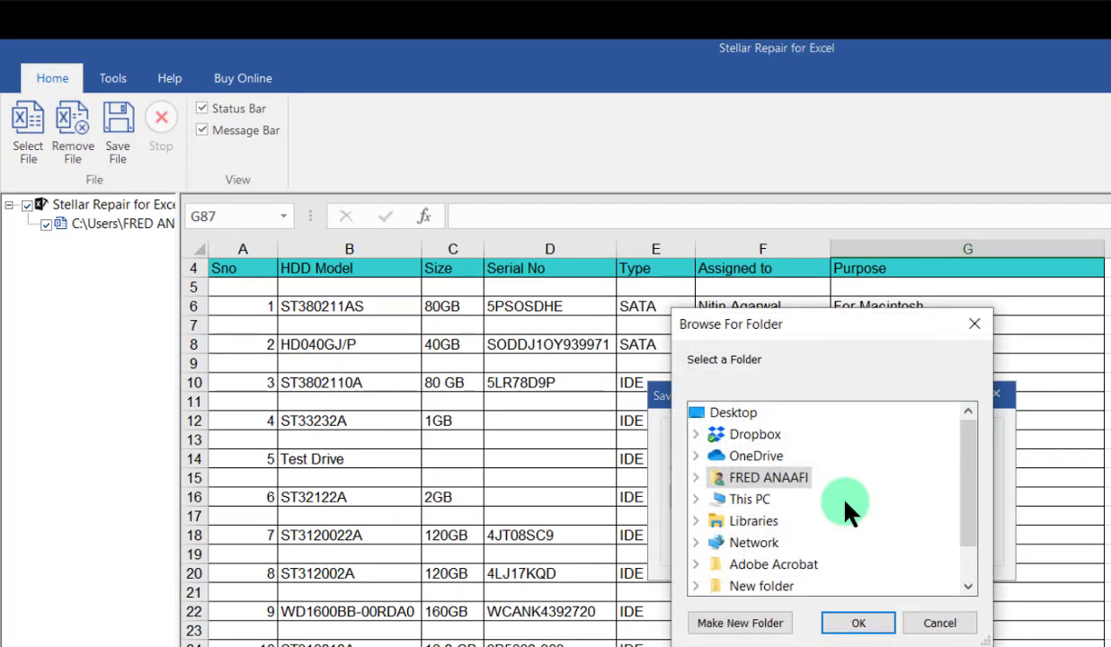
{"action": "left_click", "coordinate": [732, 414]}
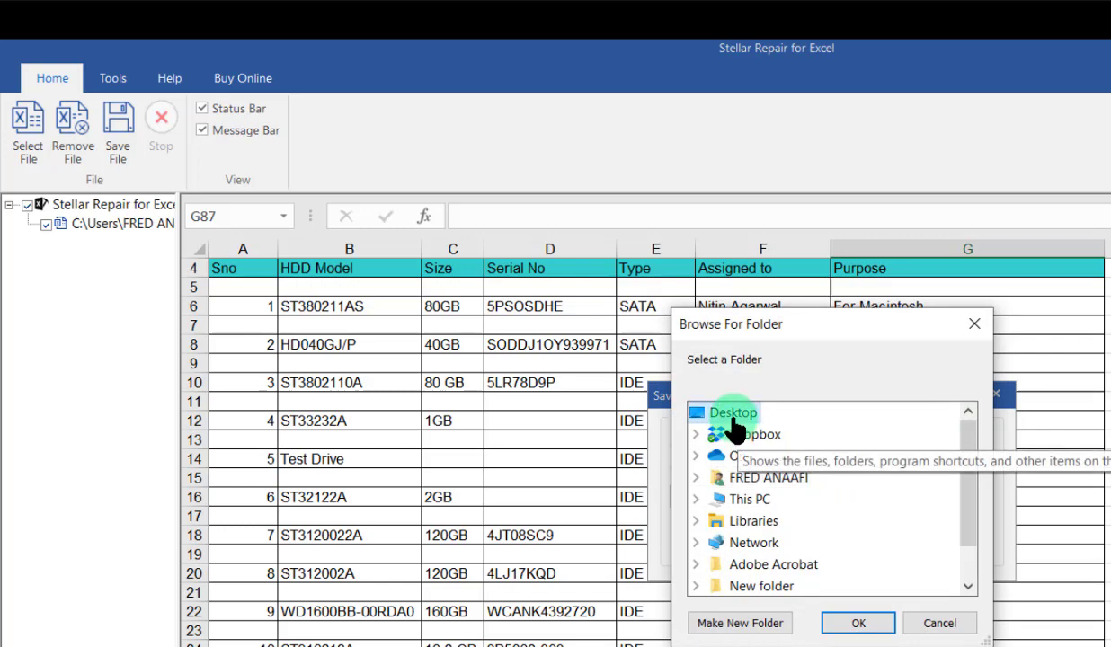
{"action": "left_click", "coordinate": [858, 622]}
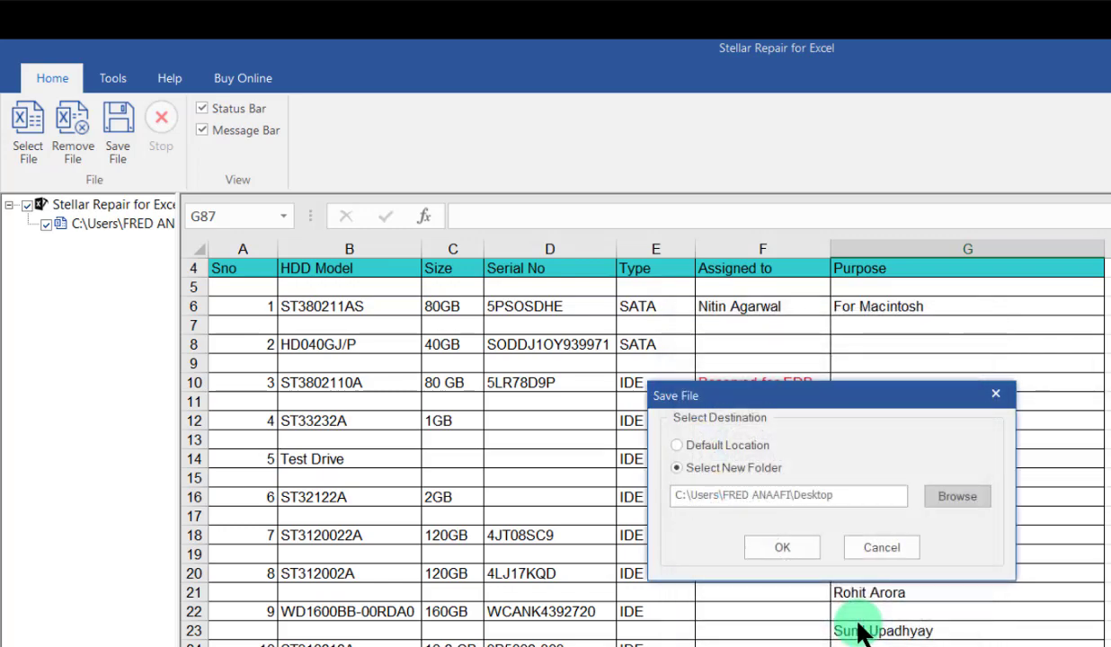
{"action": "left_click", "coordinate": [779, 544]}
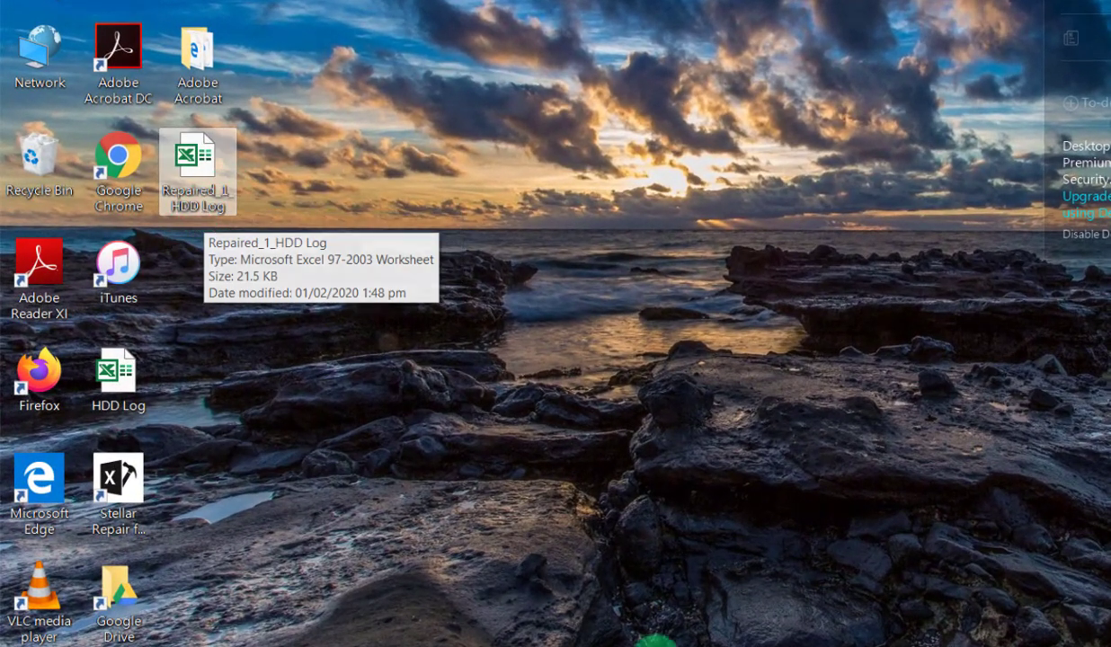
- Open Repaired_1_HDD Log in Excel, enable editing, and scroll through its hard-drive records
{"action": "double_click", "coordinate": [200, 163]}
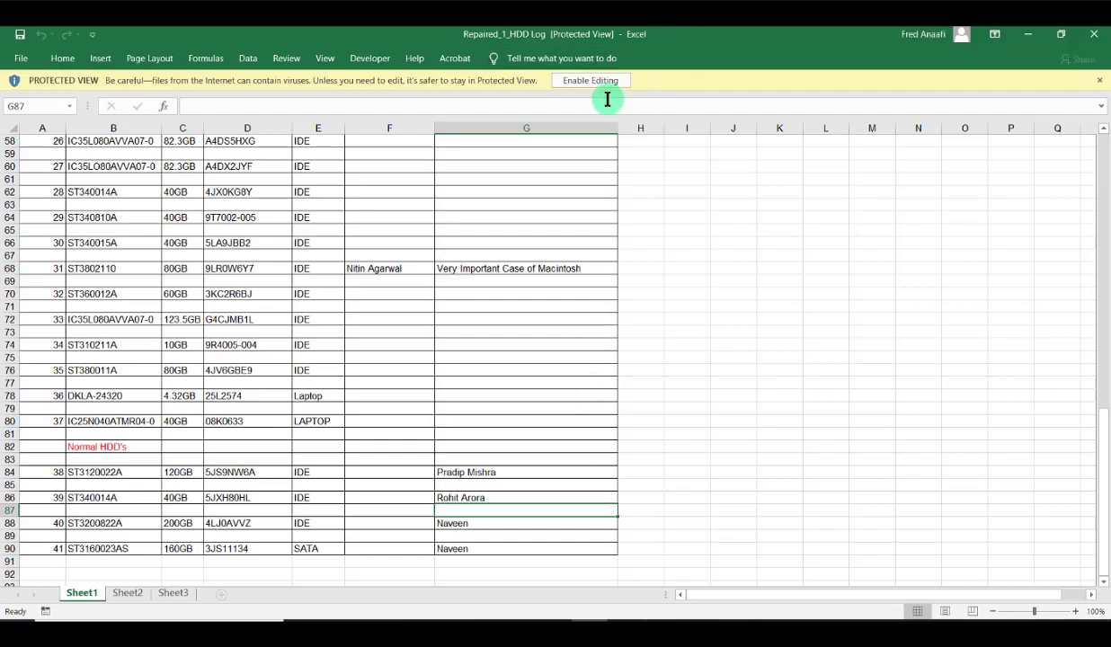
{"action": "left_click", "coordinate": [591, 80]}
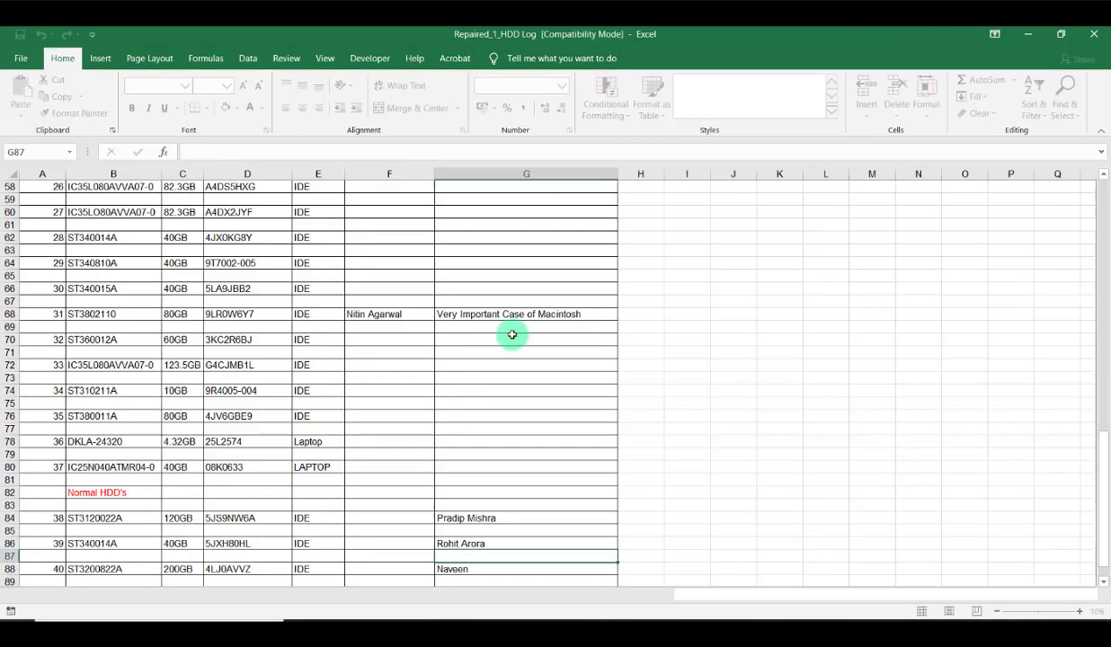
{"action": "scroll", "coordinate": [486, 359], "scroll_direction": "up", "scroll_amount": 10}
{"action": "scroll", "coordinate": [509, 335], "scroll_direction": "down", "scroll_amount": 2}
{"action": "scroll", "coordinate": [516, 340], "scroll_direction": "up", "scroll_amount": 5}
{"action": "scroll", "coordinate": [531, 341], "scroll_direction": "down", "scroll_amount": 1}
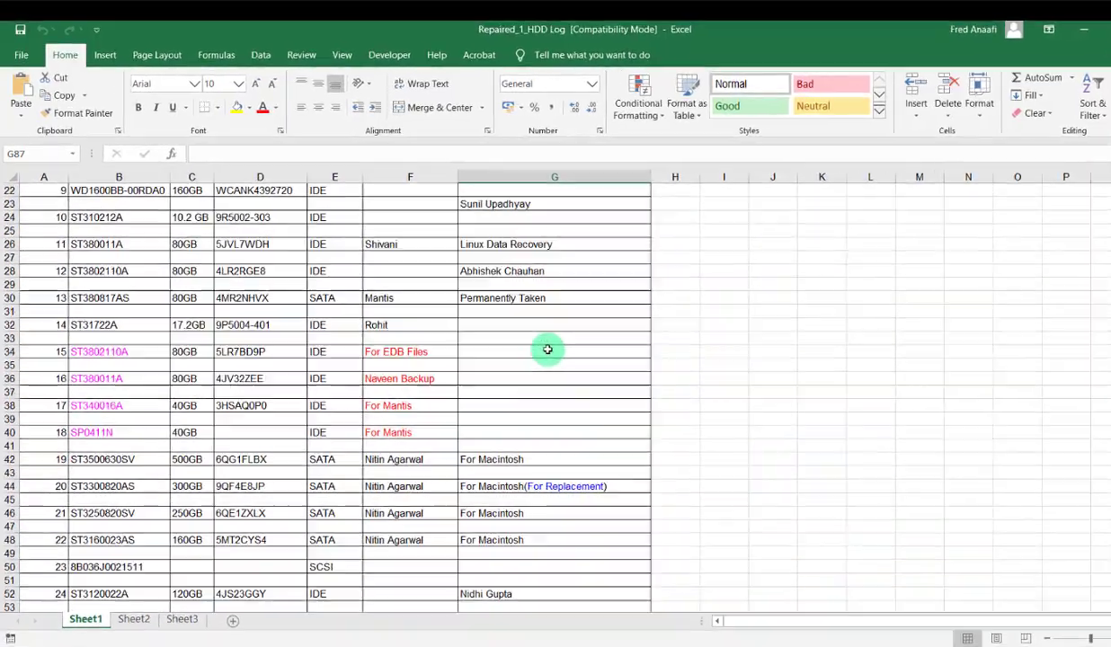
{"action": "scroll", "coordinate": [594, 368], "scroll_direction": "up", "scroll_amount": 7}
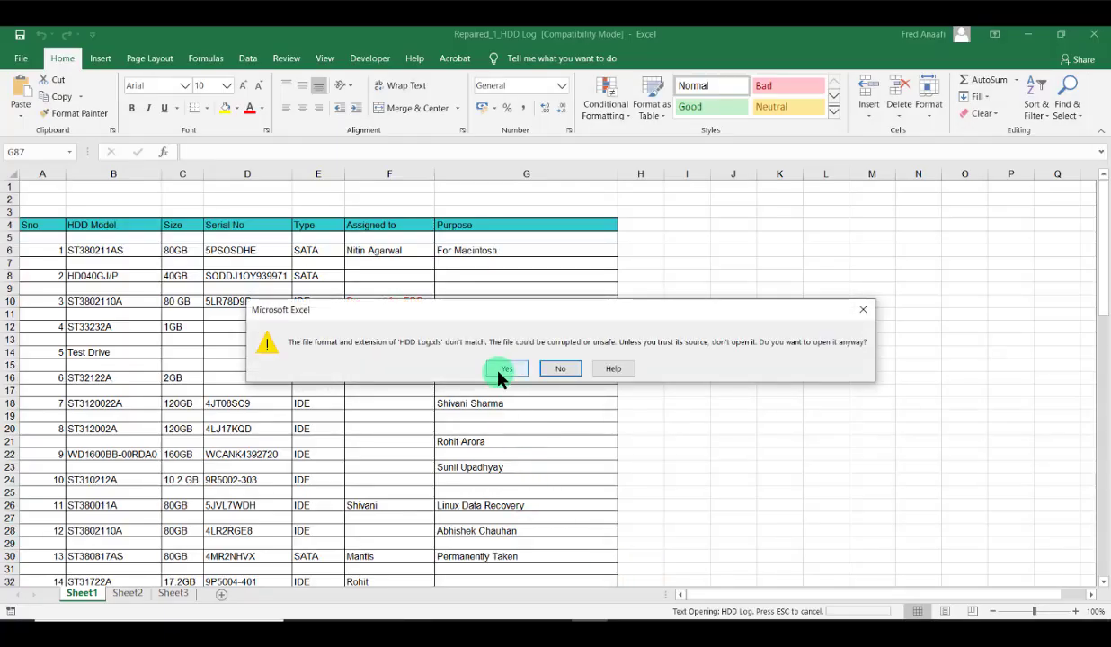
- Open the original HDD Log despite the format warning, review its garbled data, then minimize it
{"action": "left_click", "coordinate": [498, 371]}
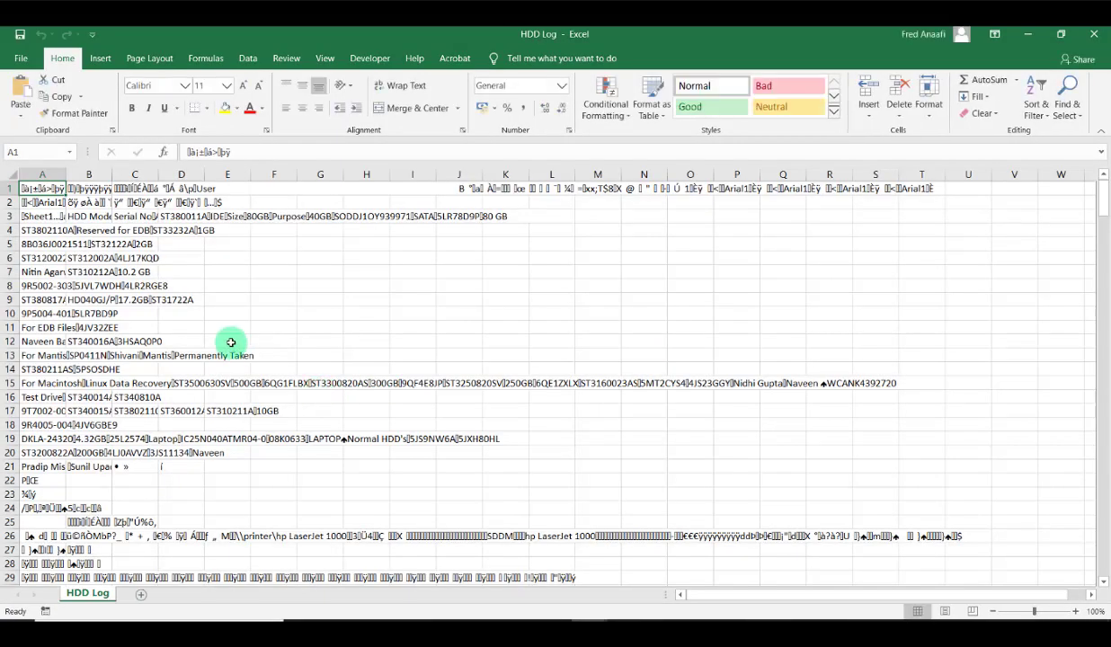
{"action": "scroll", "coordinate": [225, 355], "scroll_direction": "down", "scroll_amount": 3}
{"action": "scroll", "coordinate": [252, 351], "scroll_direction": "up", "scroll_amount": 3}
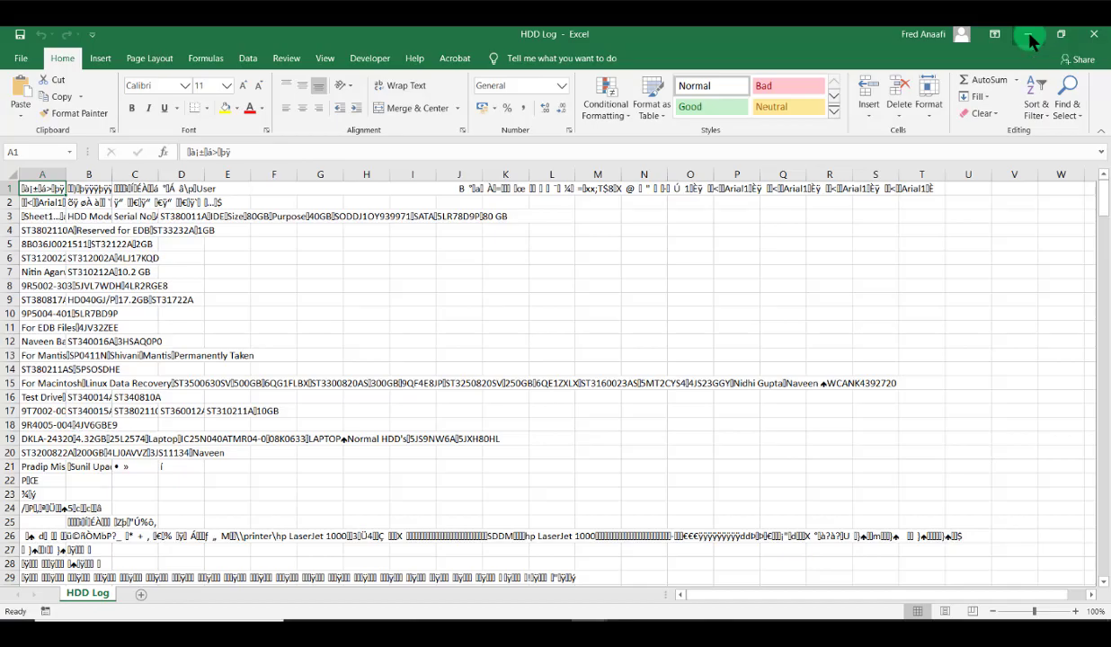
{"action": "left_click", "coordinate": [1029, 36]}
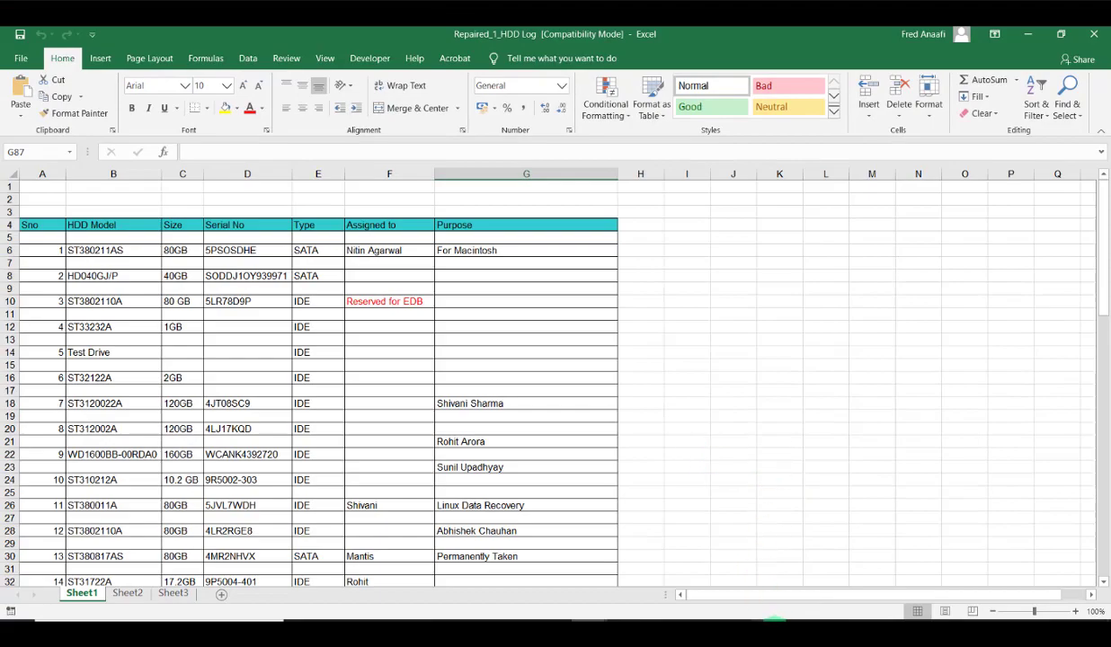
- Check Stellar's Saving Complete report, then return to the repair-excel-file web page in Edge
{"action": "mouse_move", "coordinate": [773, 618]}
{"action": "left_click", "coordinate": [771, 567]}
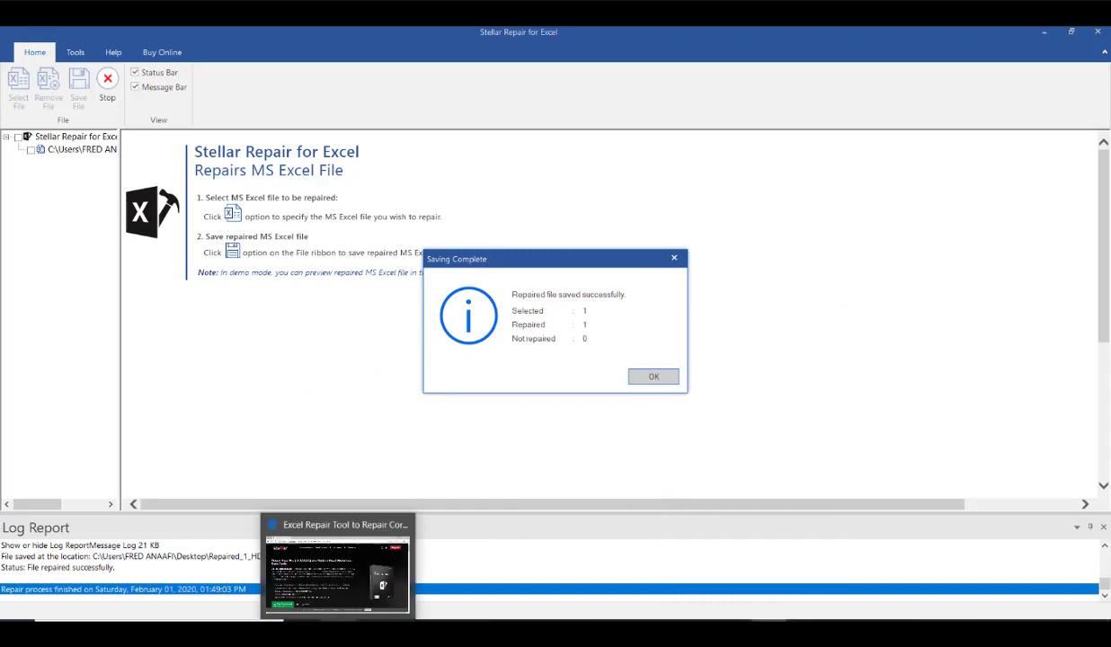
{"action": "left_click", "coordinate": [328, 549]}
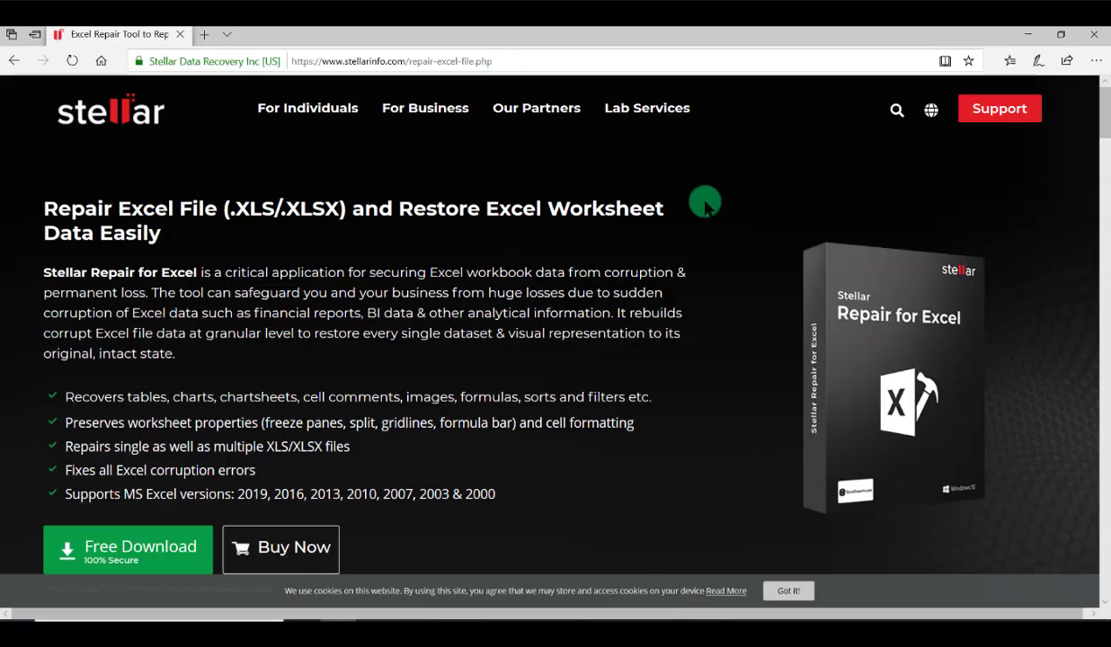